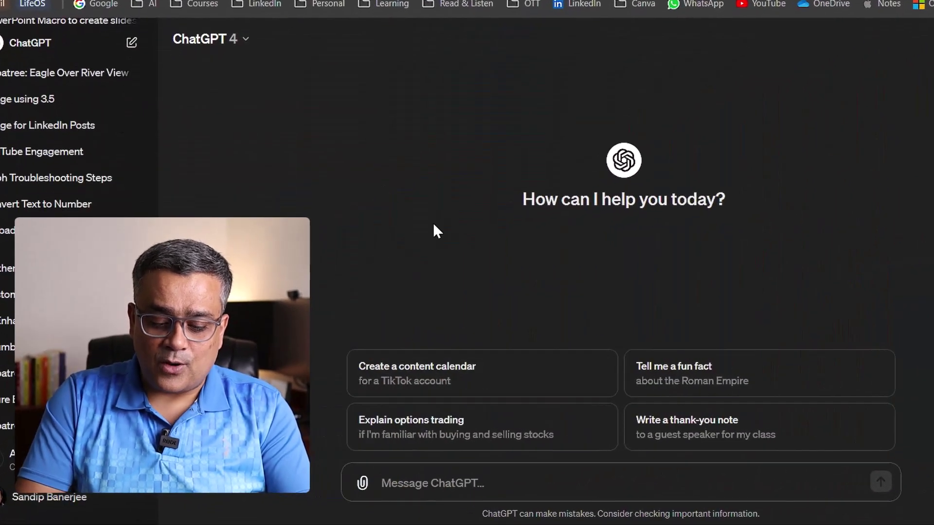
- Paste the 16:9 YouTube thumbnail prompt about a shocked 40-year-old East Indian man and review it
{"action": "key", "text": "ctrl+v"}
{"action": "scroll", "coordinate": [774, 435], "scroll_direction": "up", "scroll_amount": 3}
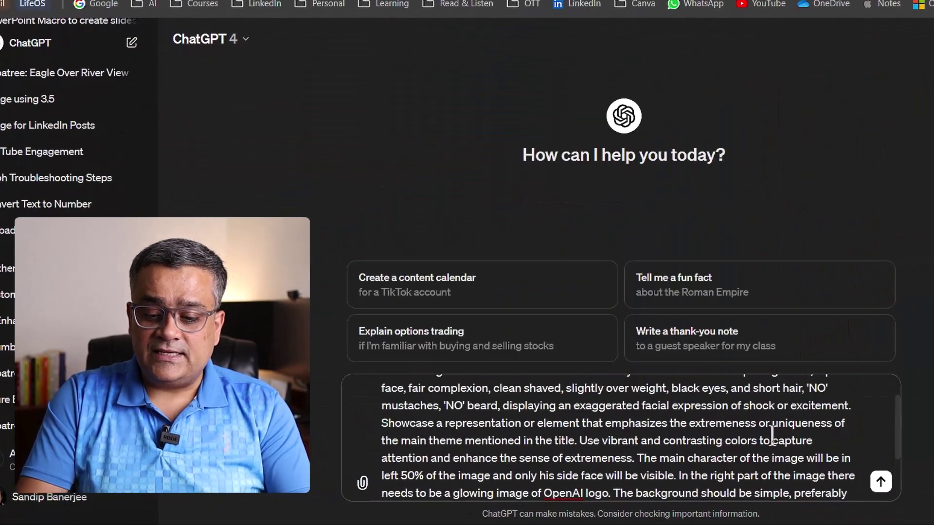
{"action": "scroll", "coordinate": [773, 436], "scroll_direction": "down", "scroll_amount": 2}
{"action": "scroll", "coordinate": [772, 437], "scroll_direction": "up", "scroll_amount": 2}
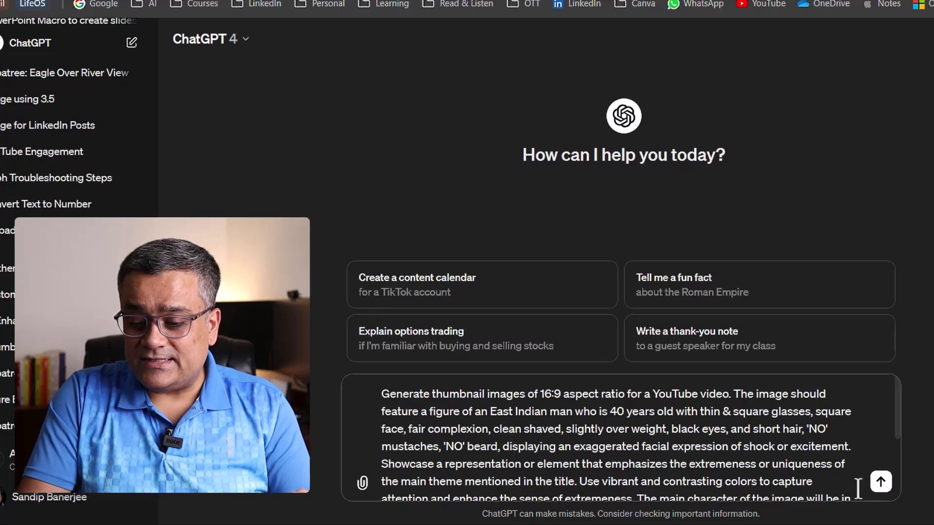
- Send the thumbnail prompt and view the second generated image full-size before closing it
{"action": "left_click", "coordinate": [881, 482]}
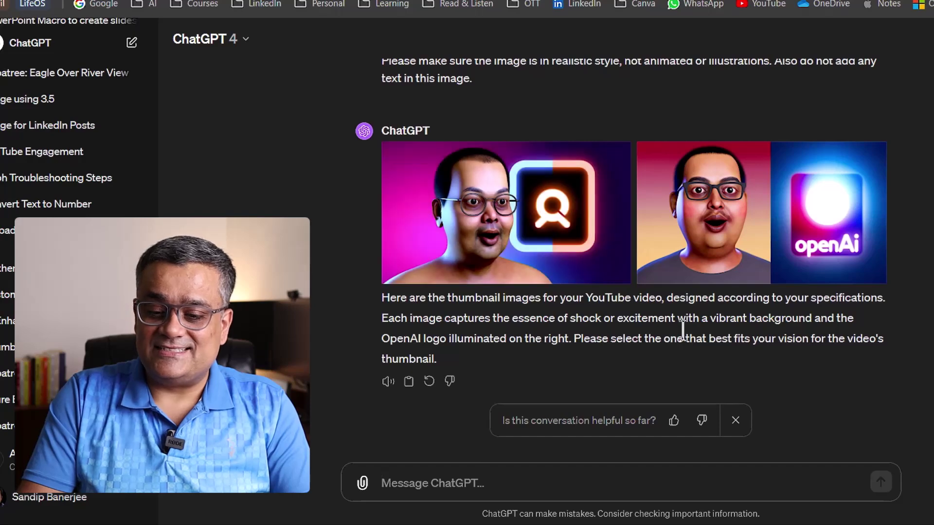
{"action": "left_click", "coordinate": [731, 219]}
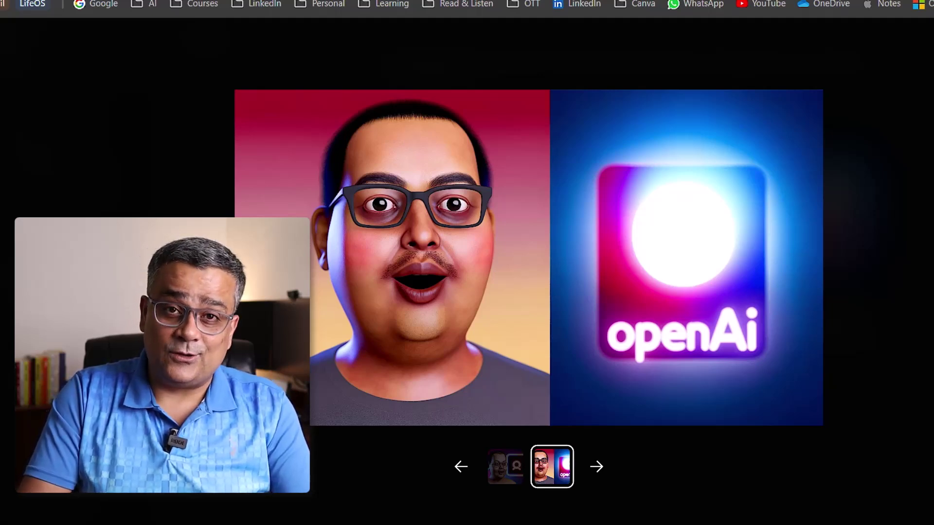
{"action": "key", "text": "Escape"}
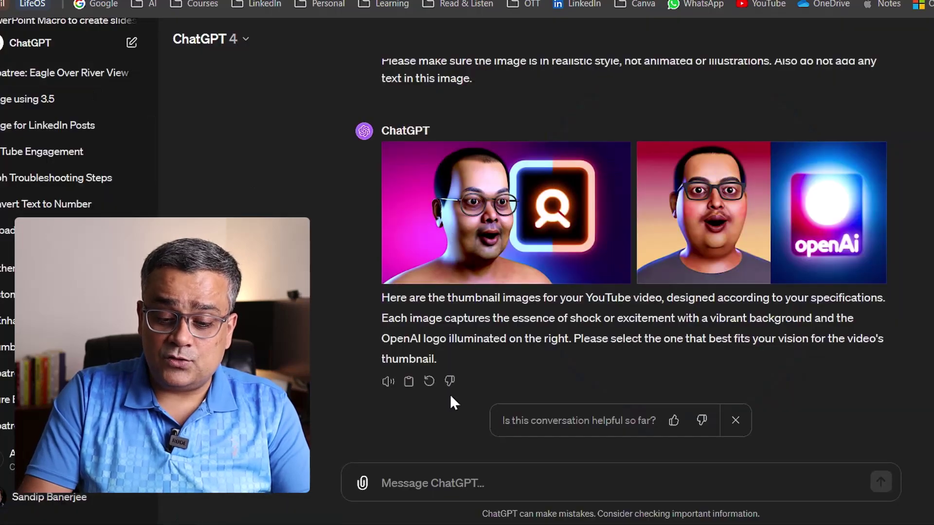
- Send feedback: 'I am not happy with these results. Images are not realistic. Please regenerate'
{"action": "left_click", "coordinate": [419, 484]}
{"action": "type", "text": "I"}
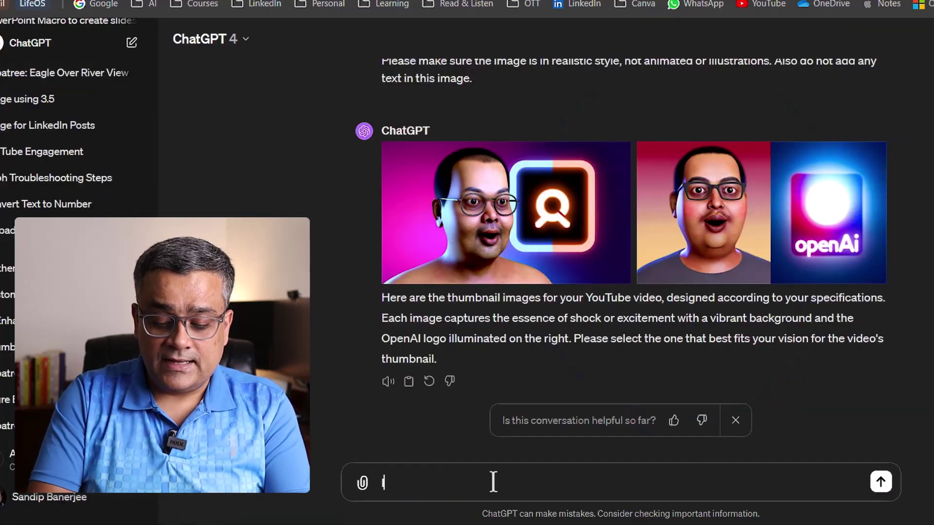
{"action": "type", "text": " am not happy with these results. Images are not realistic. Please "}
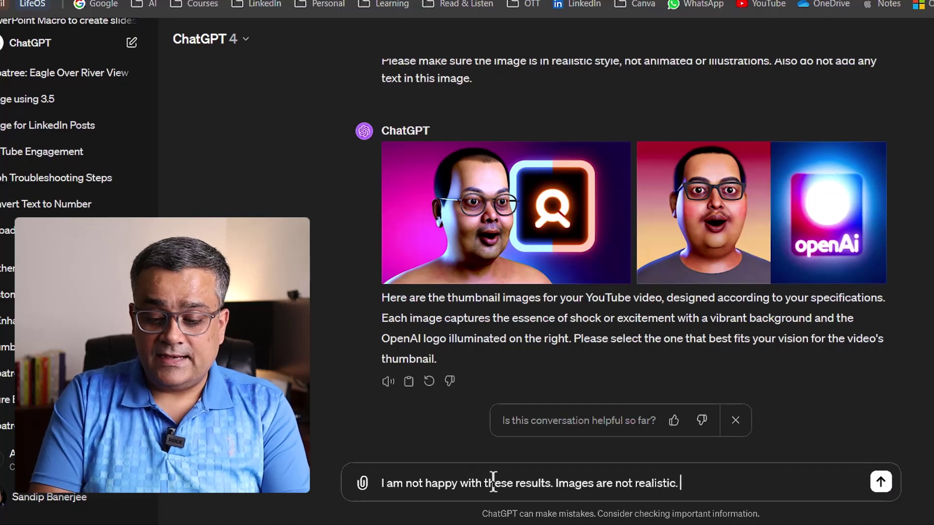
{"action": "type", "text": "regenerate"}
{"action": "key", "text": "Return"}
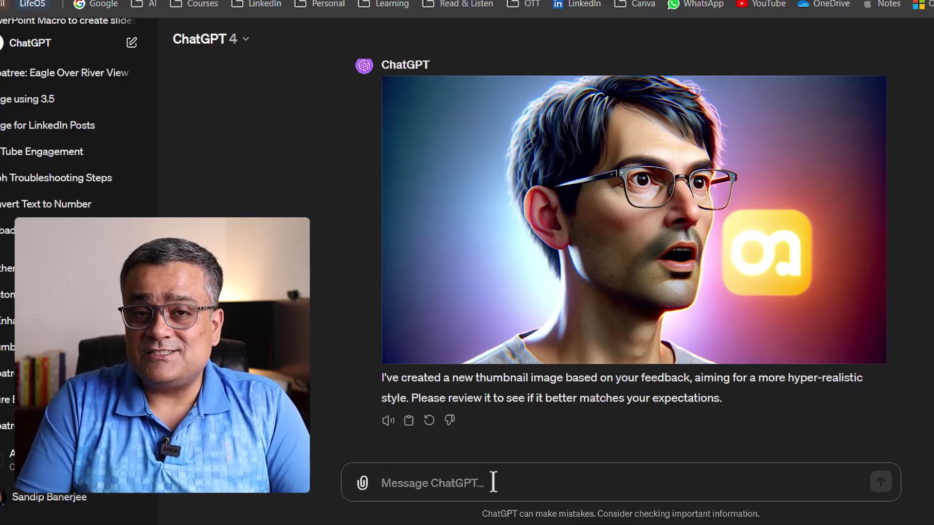
- Compare the first thumbnail, then download the hyper-realistic one as a DALL·E .webp file
{"action": "scroll", "coordinate": [795, 366], "scroll_direction": "up", "scroll_amount": 10}
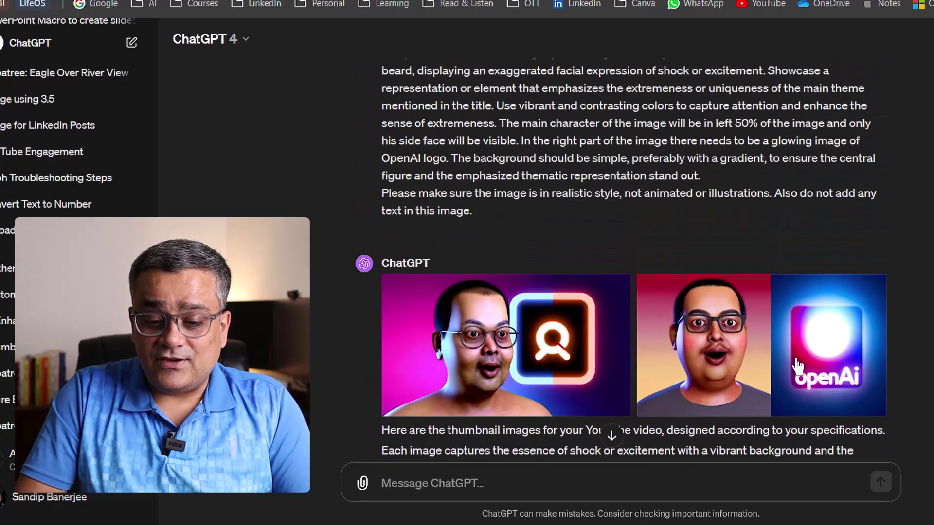
{"action": "left_click", "coordinate": [465, 376]}
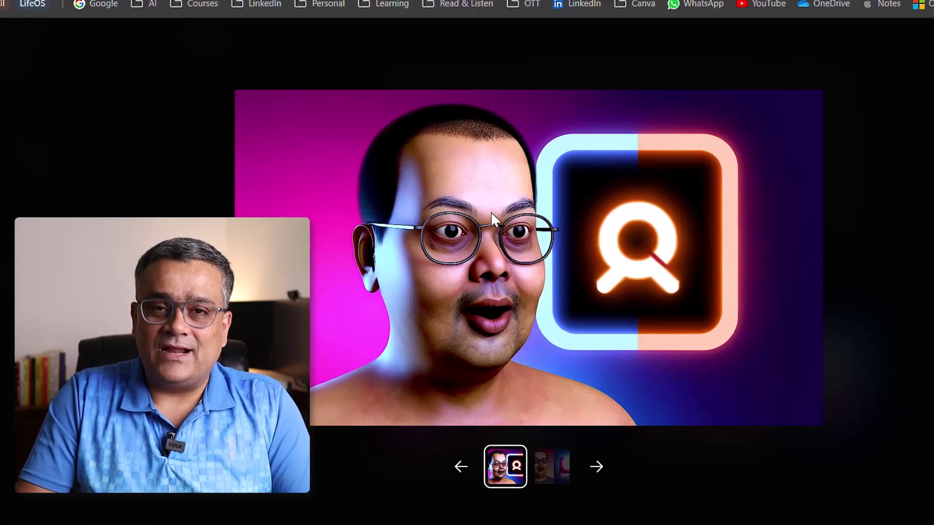
{"action": "left_click", "coordinate": [7, 46]}
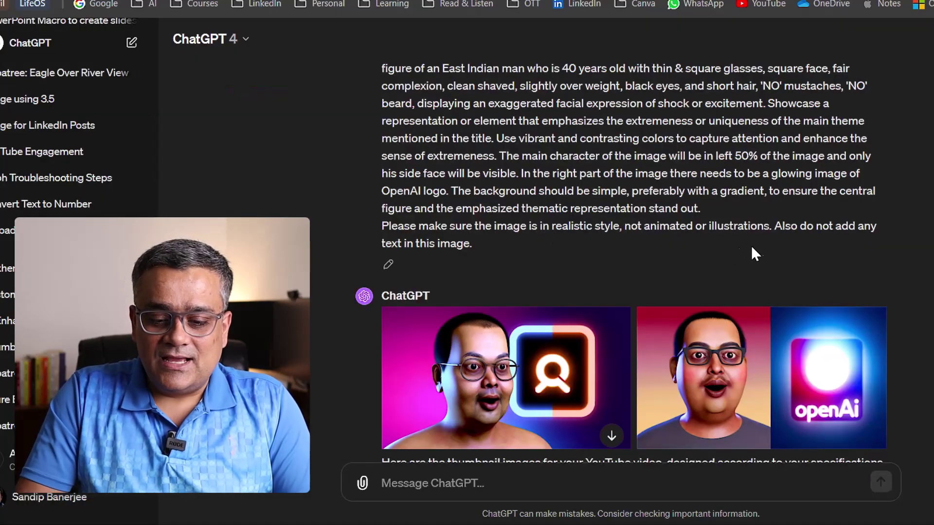
{"action": "scroll", "coordinate": [845, 262], "scroll_direction": "down", "scroll_amount": 15}
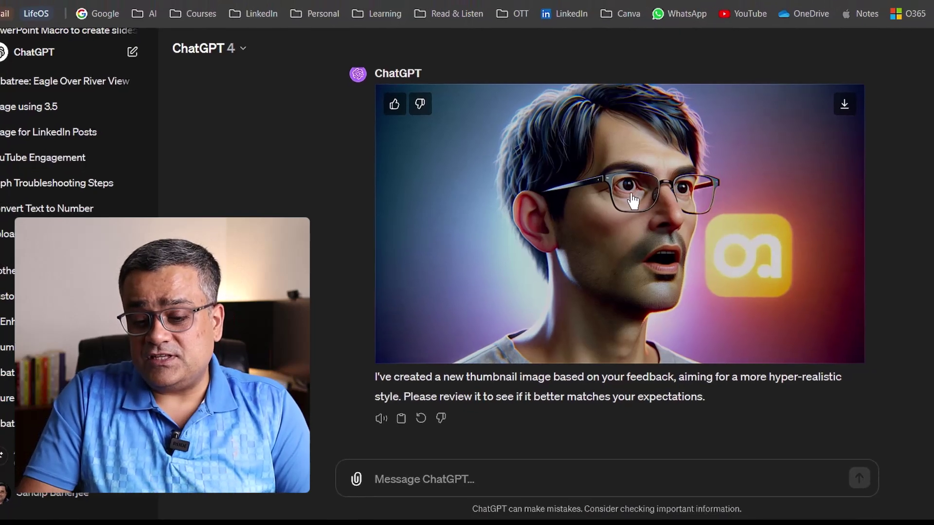
{"action": "left_click", "coordinate": [626, 221]}
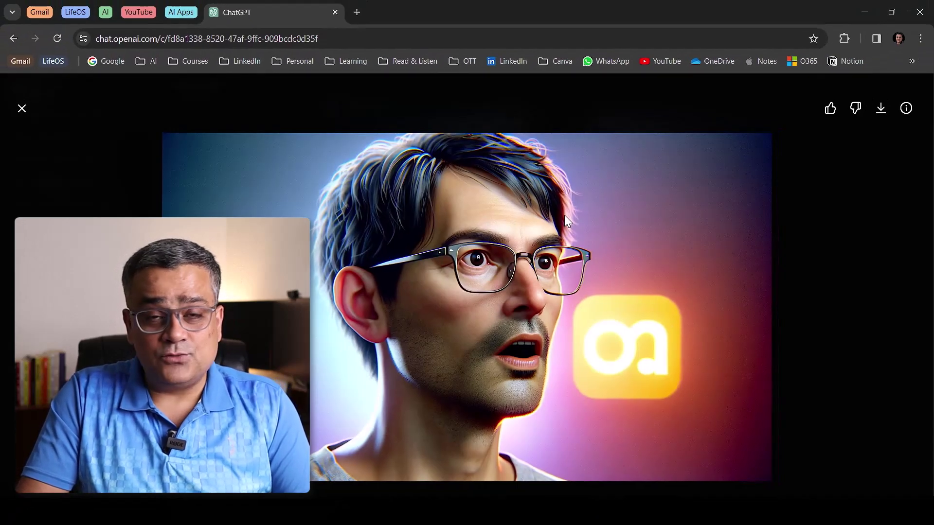
{"action": "left_click", "coordinate": [881, 115]}
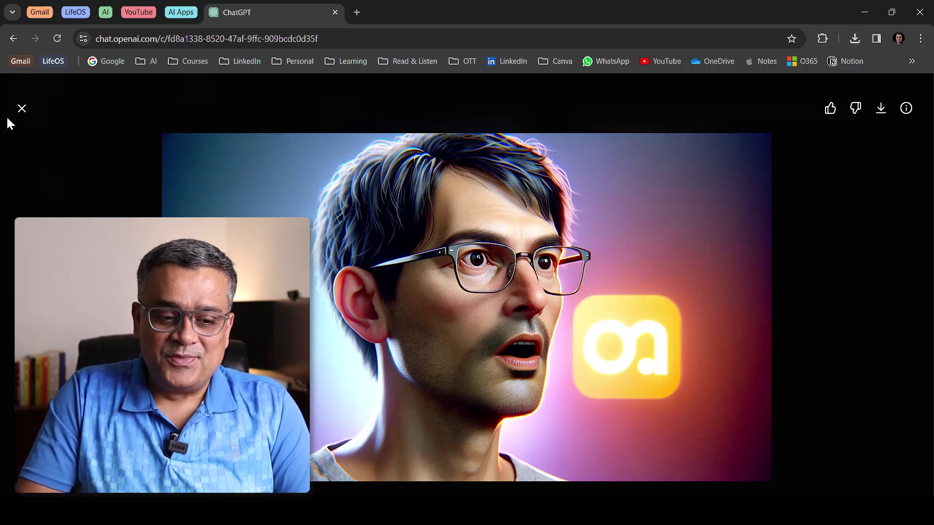
- Close the image viewer and start a chat with the Glibatree Art Designer GPT
{"action": "left_click", "coordinate": [22, 108]}
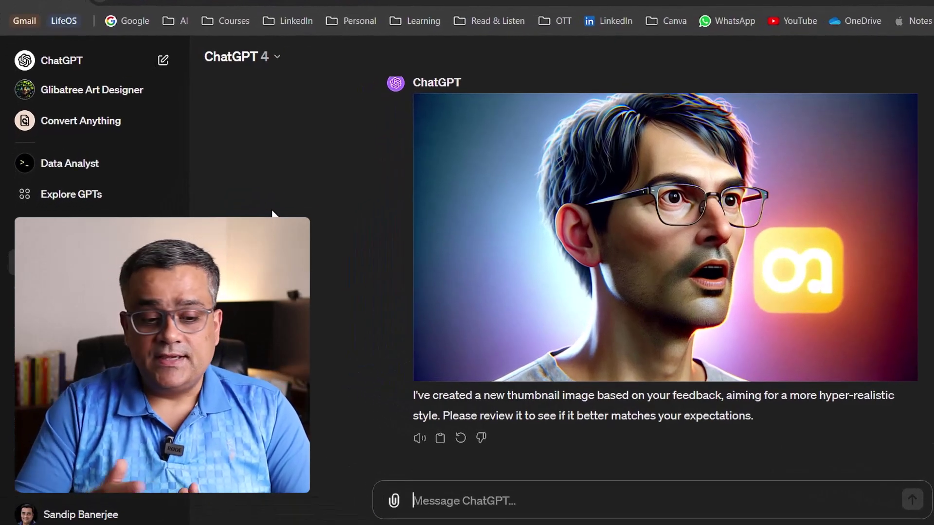
{"action": "left_click", "coordinate": [71, 92]}
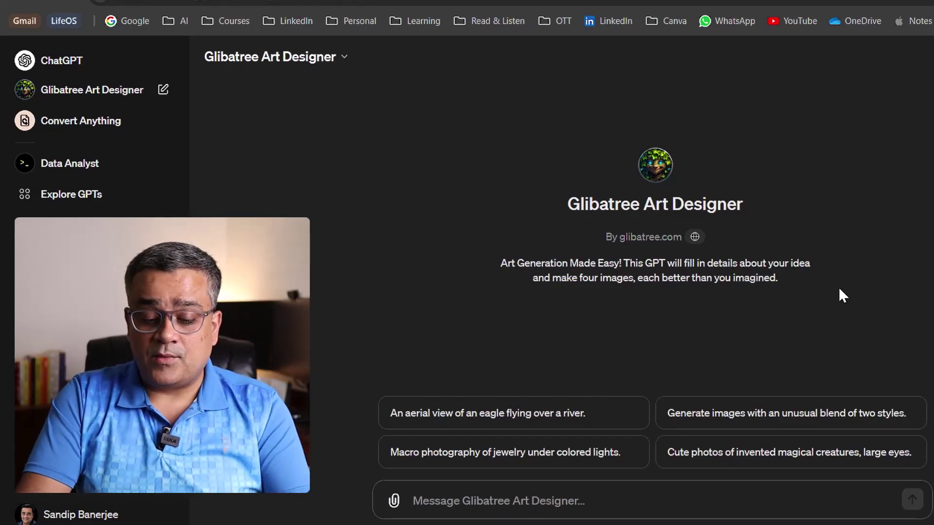
- Send the realistic thumbnail prompt to Glibatree Art Designer and copy its first Midjourney command
{"action": "key", "text": "ctrl+v"}
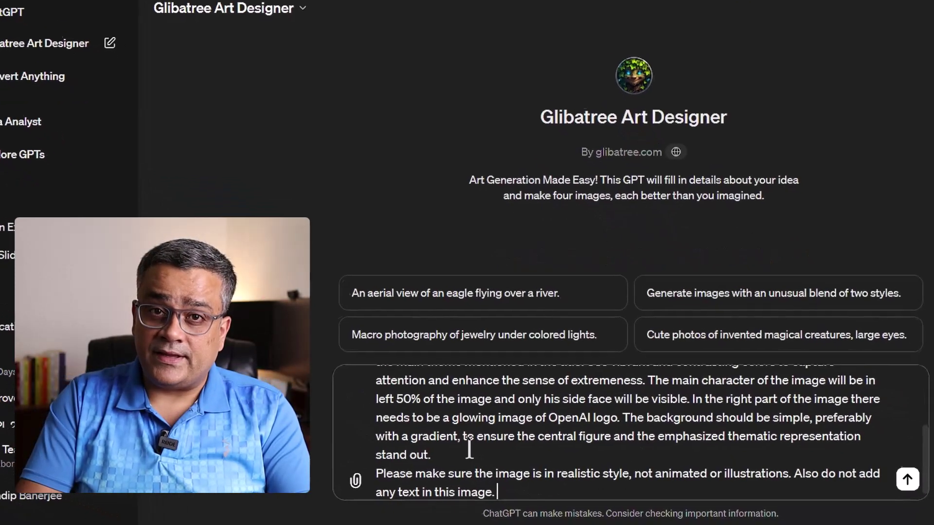
{"action": "key", "text": "Return"}
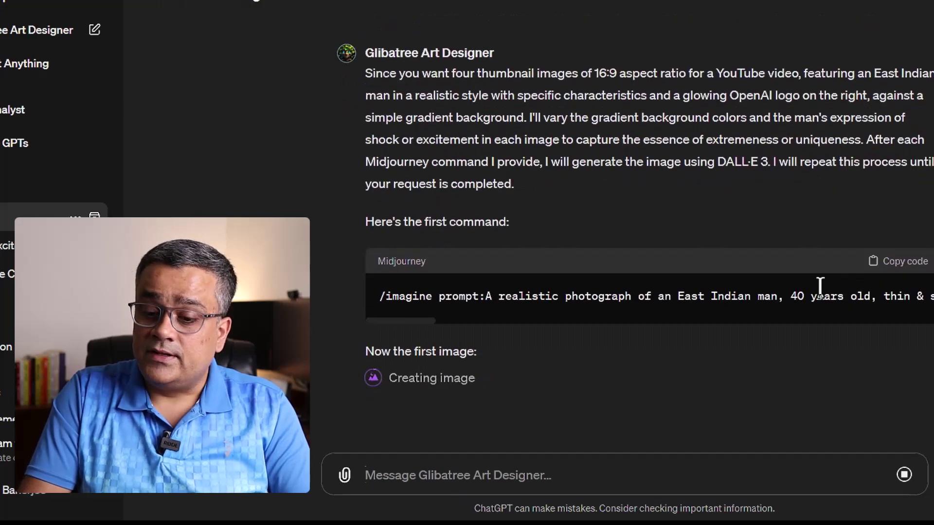
{"action": "left_click", "coordinate": [897, 261]}
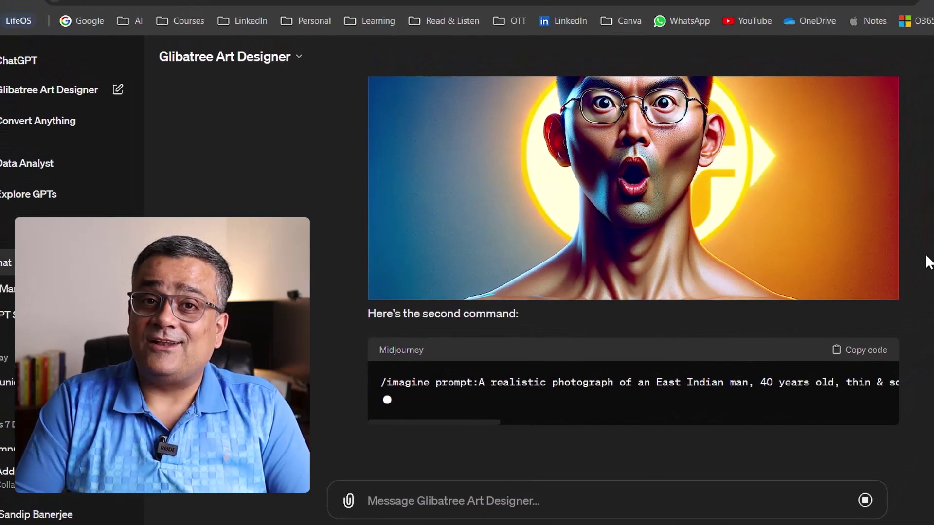
- Scroll through the chat as the second and third thumbnail variations, including the glowing target logo, appear
{"action": "scroll", "coordinate": [928, 263], "scroll_direction": "up", "scroll_amount": 3}
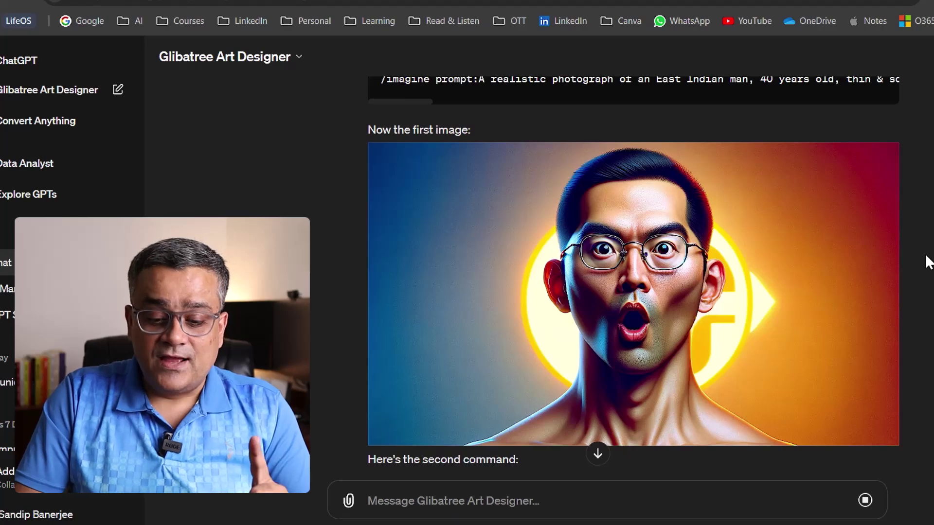
{"action": "scroll", "coordinate": [928, 263], "scroll_direction": "down", "scroll_amount": 2}
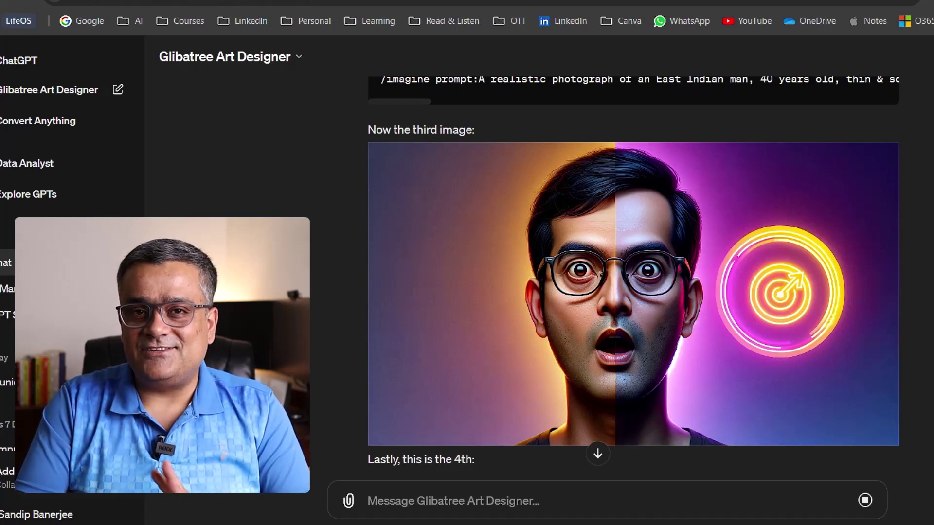
- Review the fourth ring-logo thumbnail, the four follow-up ideas, and the earlier second image
{"action": "scroll", "coordinate": [898, 287], "scroll_direction": "up", "scroll_amount": 9}
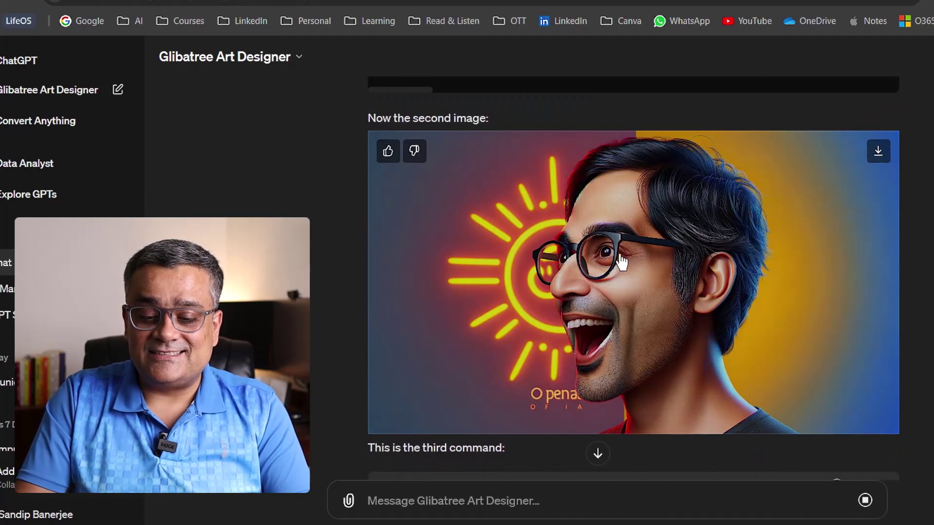
{"action": "scroll", "coordinate": [900, 274], "scroll_direction": "up", "scroll_amount": 7}
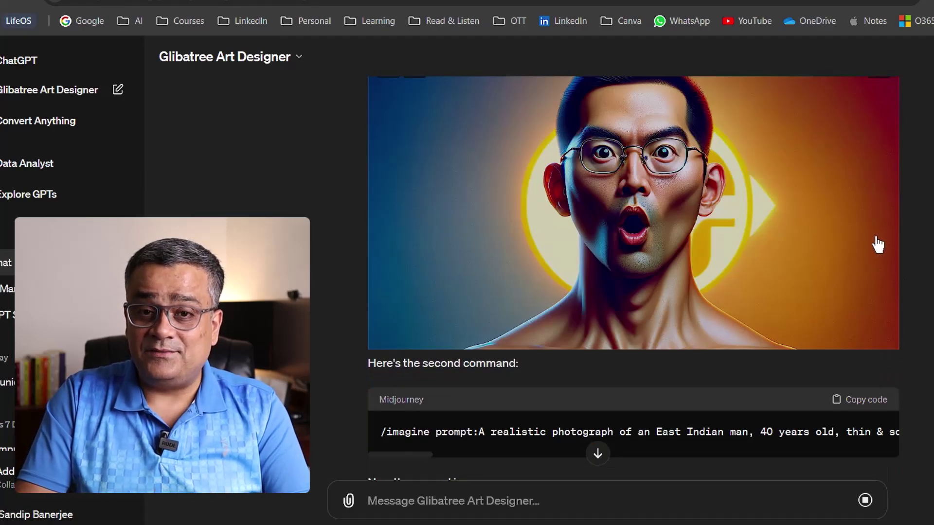
{"action": "scroll", "coordinate": [925, 217], "scroll_direction": "down", "scroll_amount": 17}
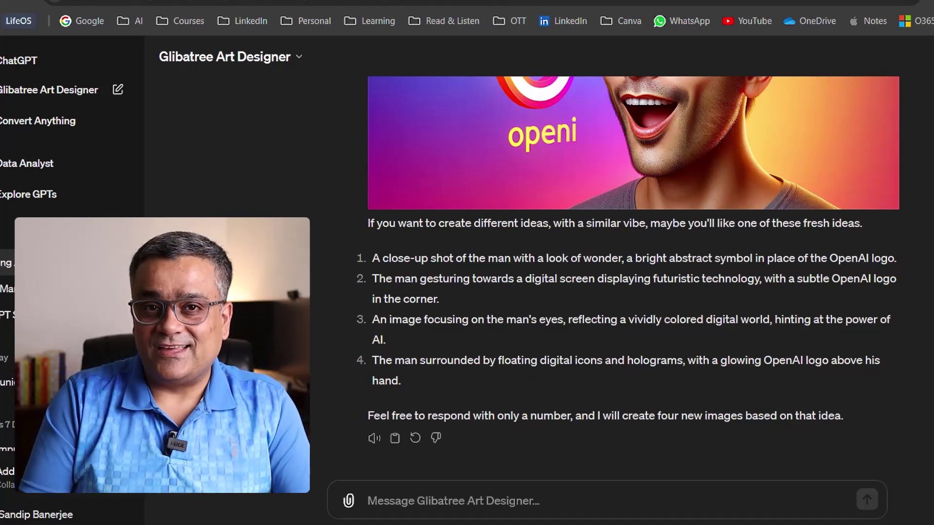
{"action": "scroll", "coordinate": [591, 443], "scroll_direction": "up", "scroll_amount": 5}
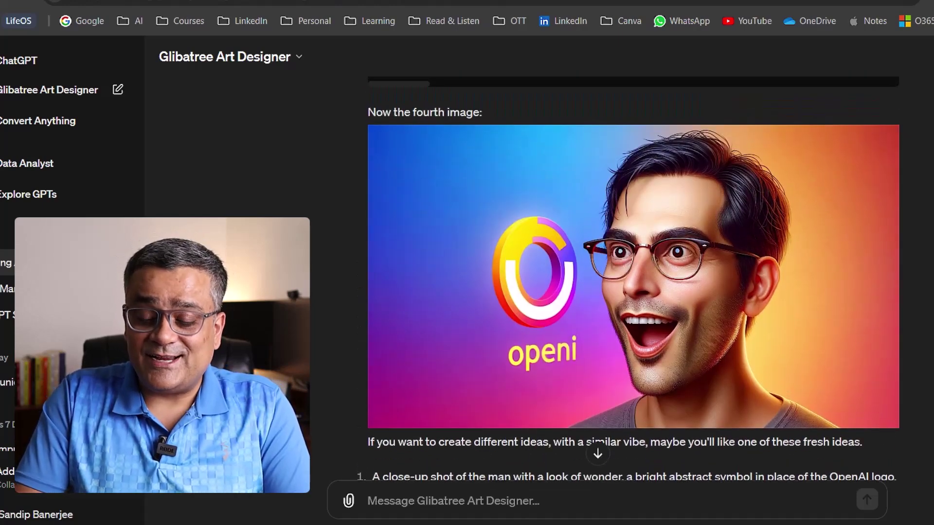
{"action": "scroll", "coordinate": [927, 156], "scroll_direction": "up", "scroll_amount": 15}
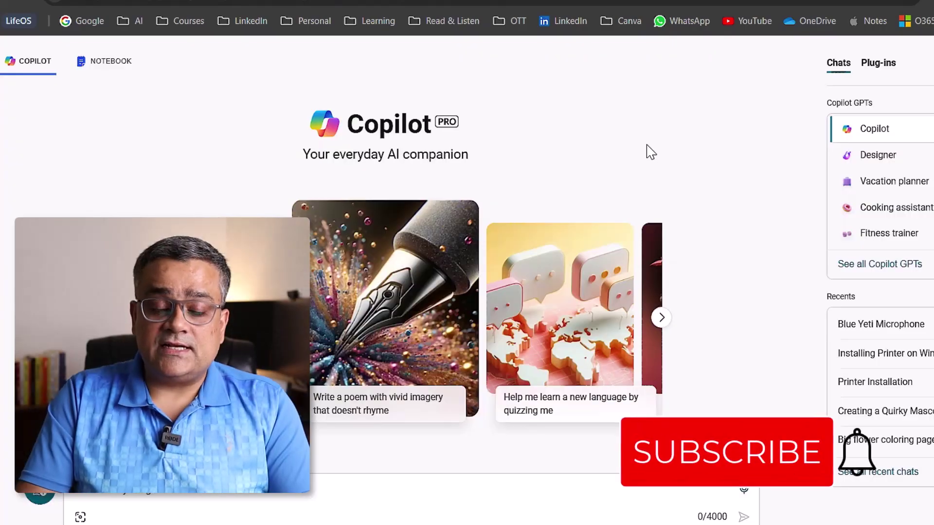
- Choose Copilot's Creative conversation style and paste the /imagine thumbnail prompt into the message box
{"action": "scroll", "coordinate": [734, 209], "scroll_direction": "down", "scroll_amount": 2}
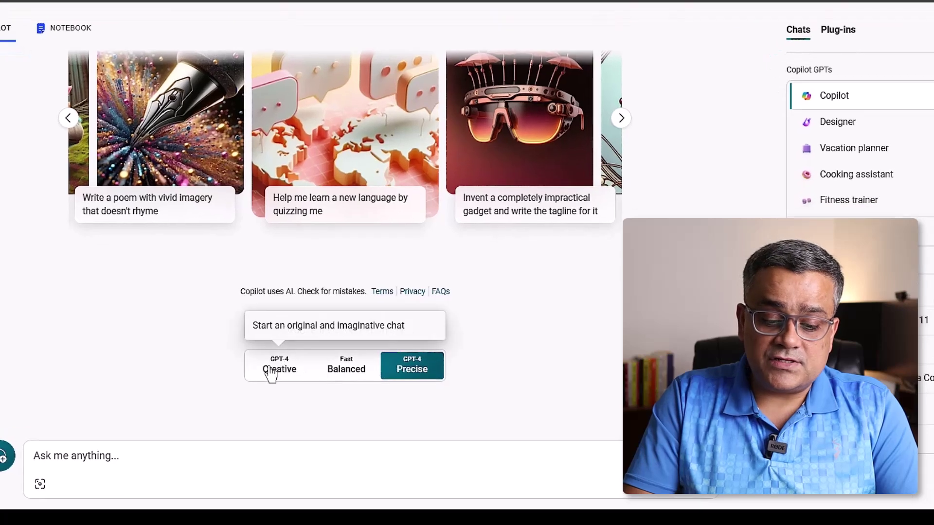
{"action": "left_click", "coordinate": [271, 376]}
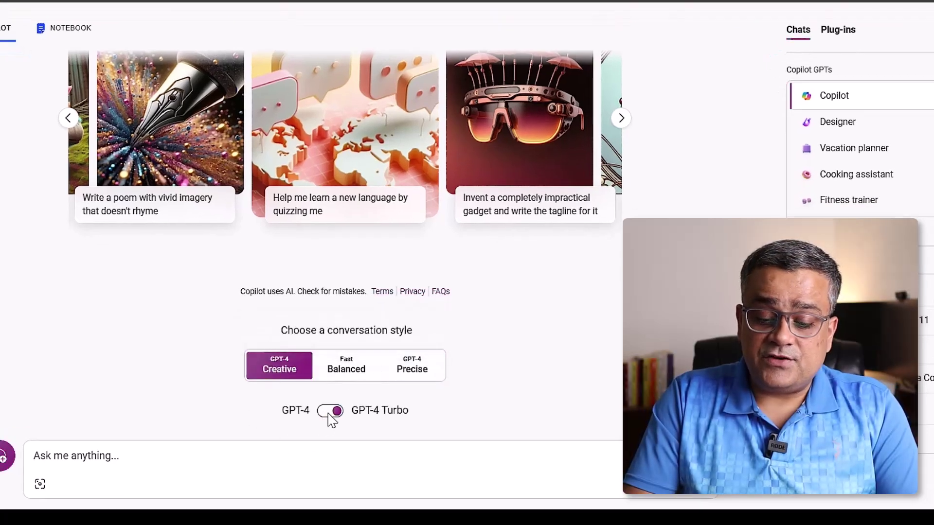
{"action": "left_click", "coordinate": [306, 480]}
{"action": "key", "text": "ctrl+v"}
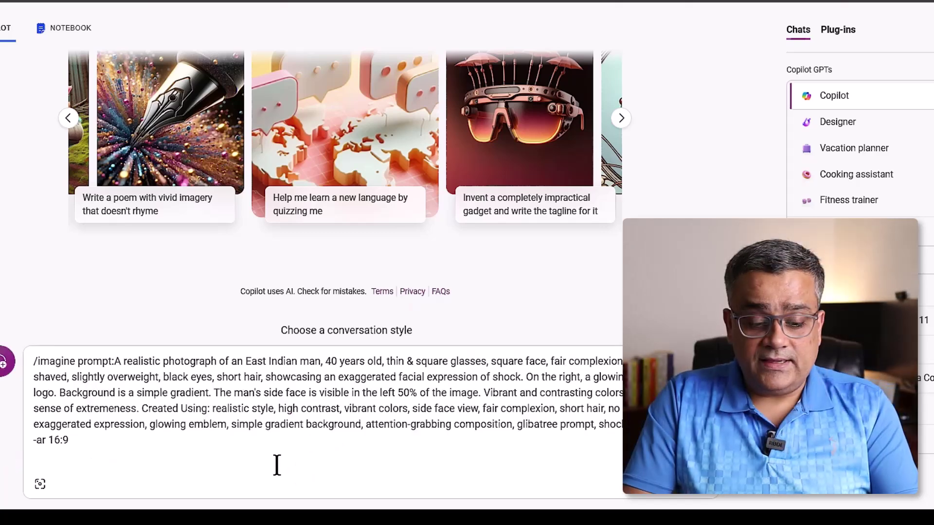
- Send the /imagine prompt so Designer generates DALL·E 3 portraits of the shocked bespectacled man
{"action": "key", "text": "Return"}
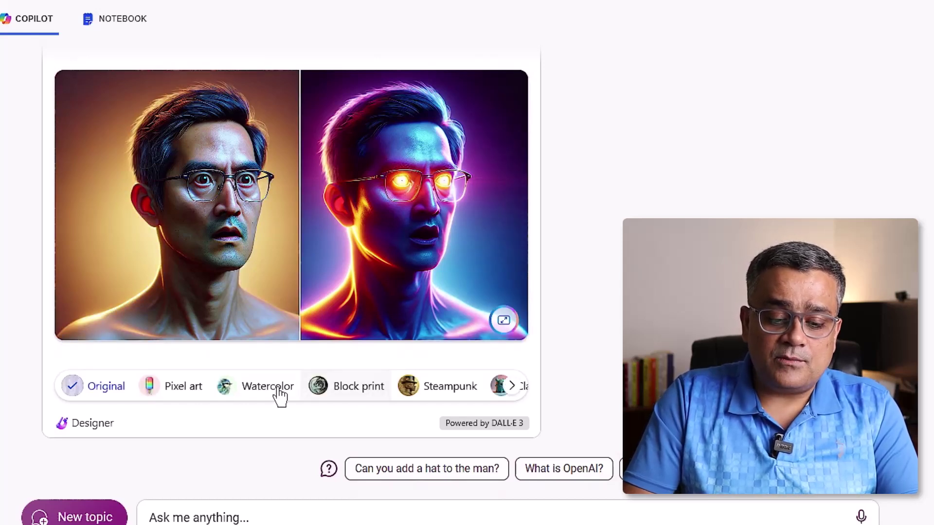
- Recreate the two generated portraits in the Watercolor style
{"action": "left_click", "coordinate": [255, 395]}
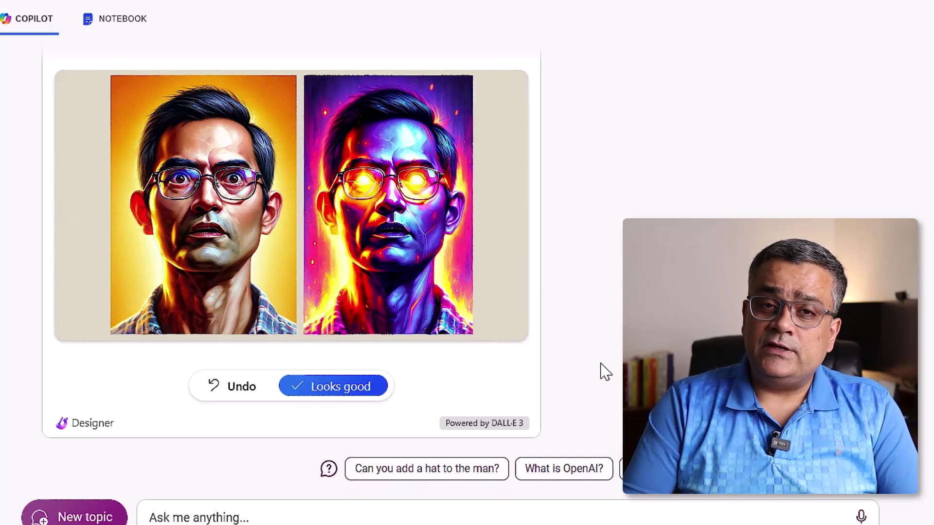
- Undo the Watercolor restyle to restore the original realistic portraits
{"action": "left_click", "coordinate": [233, 389]}
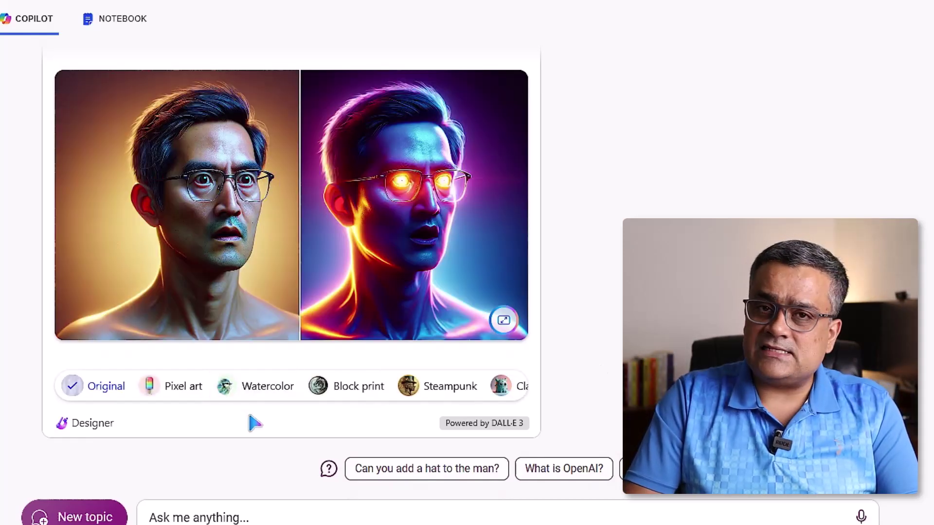